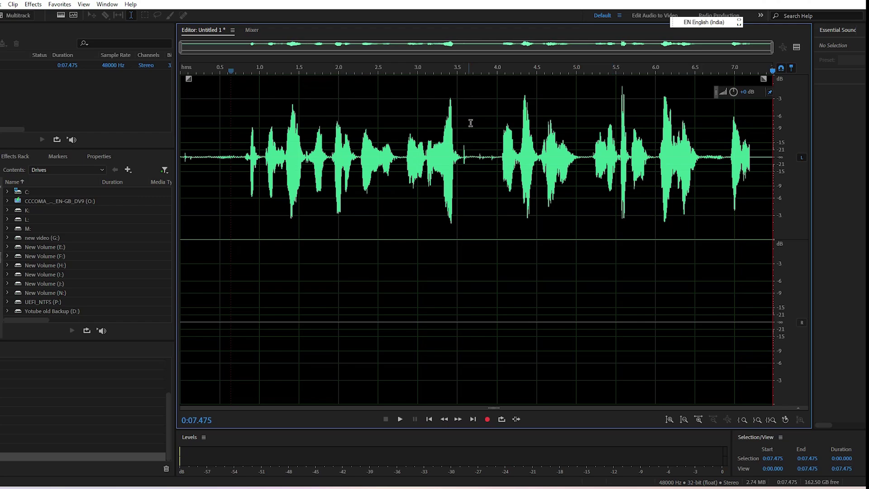
Minimize Audition and open Sound settings via a Start search for Control Panel.
double_click(470, 123)
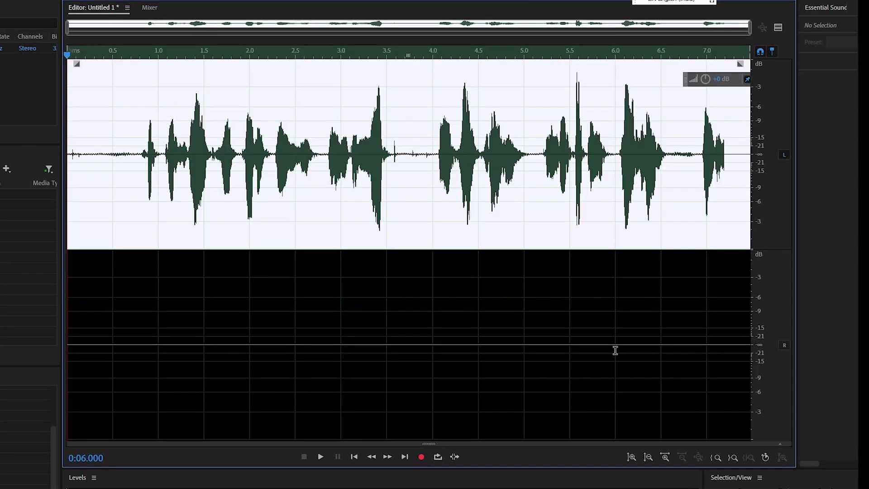
left_click(615, 350)
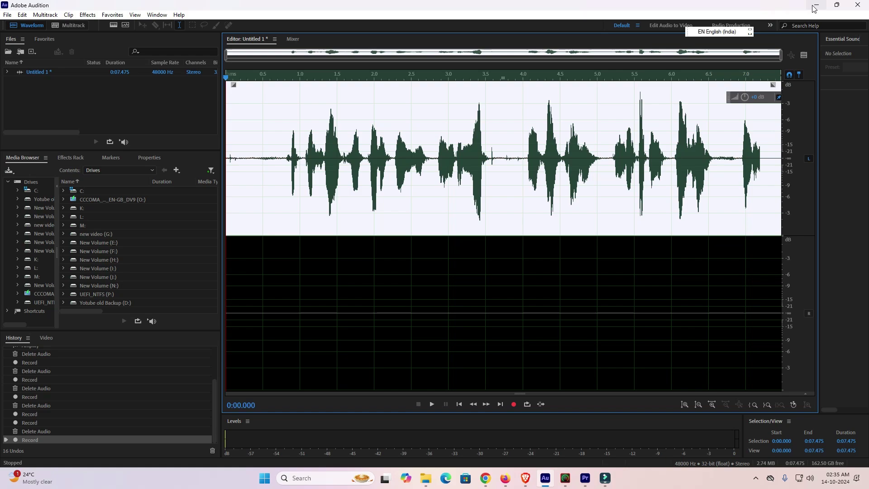
left_click(817, 7)
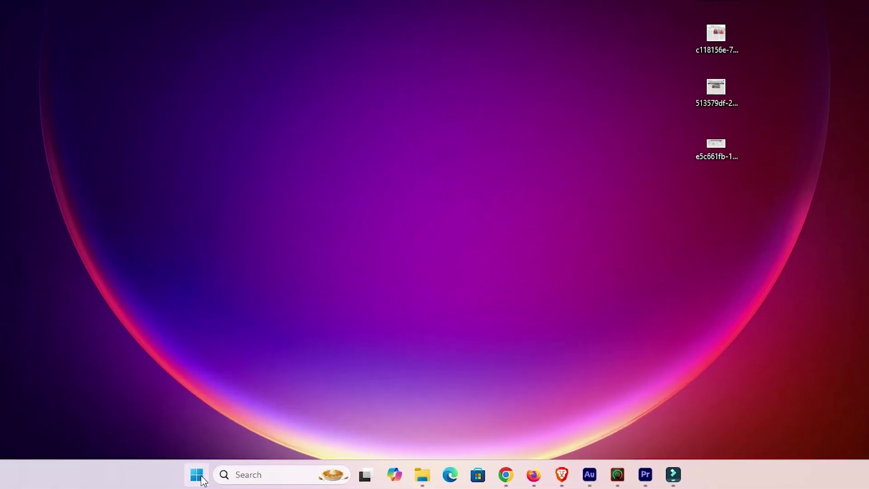
left_click(197, 475)
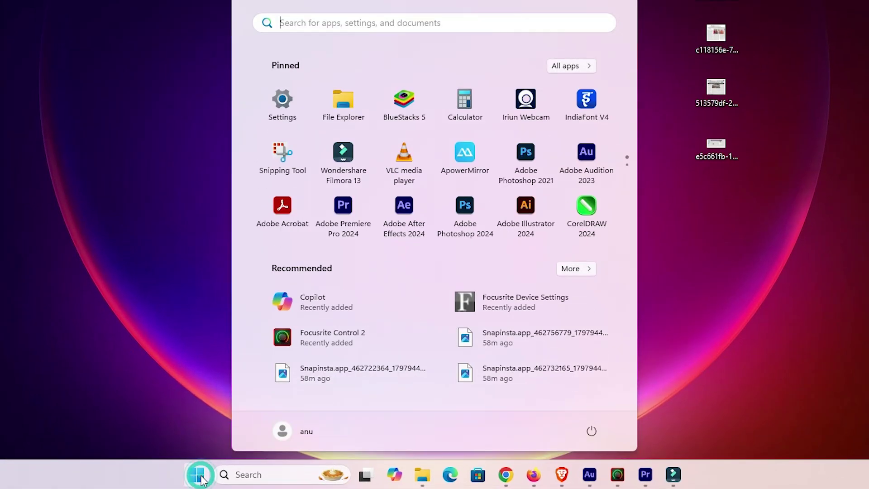
type("con")
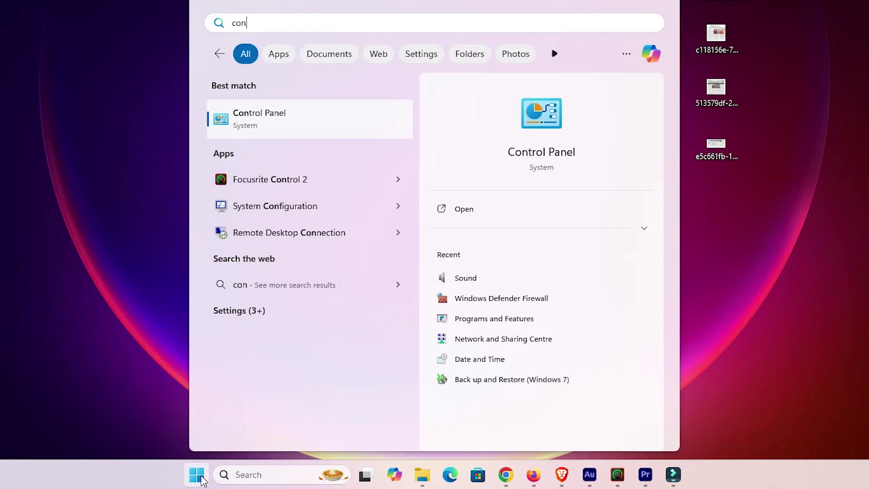
left_click(285, 119)
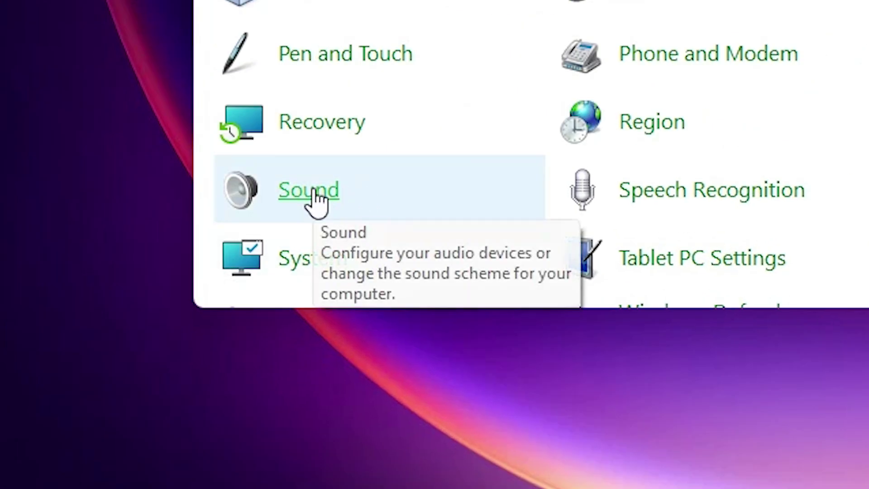
left_click(316, 197)
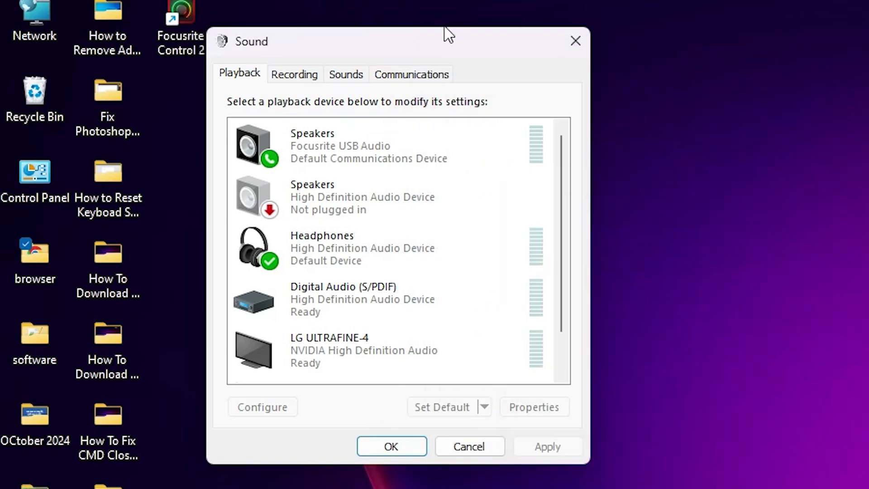
Move the Sound window aside and list its recording devices.
left_click_drag(434, 38, 865, 99)
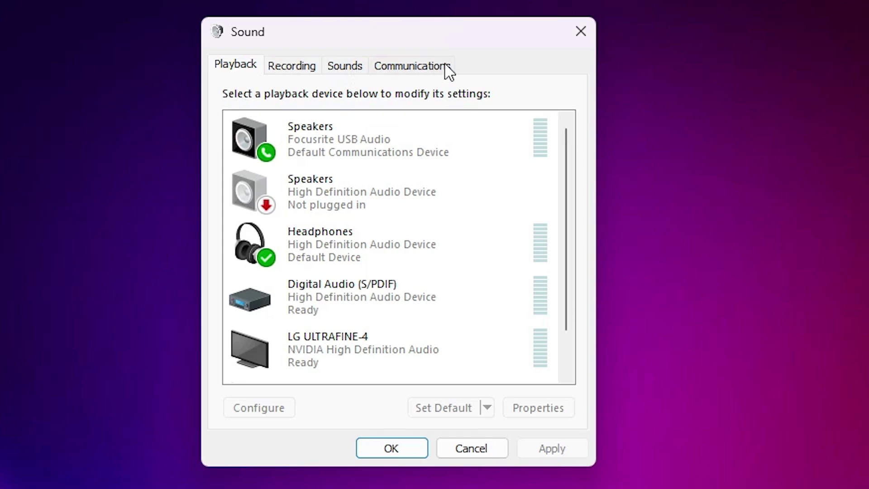
left_click(299, 68)
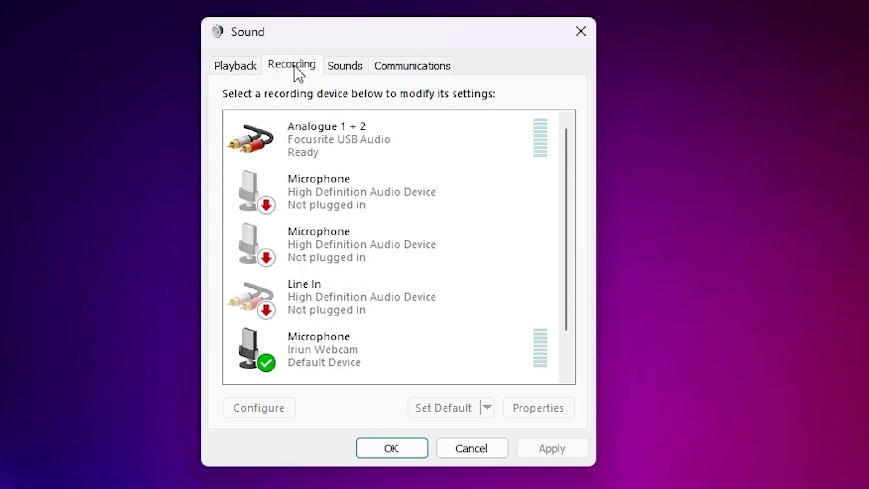
scroll(428, 340, "down", 1)
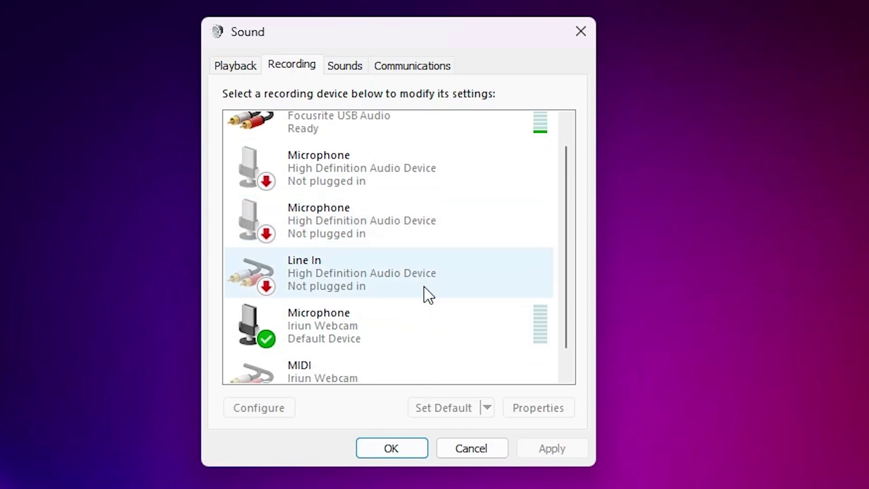
scroll(428, 294, "up", 1)
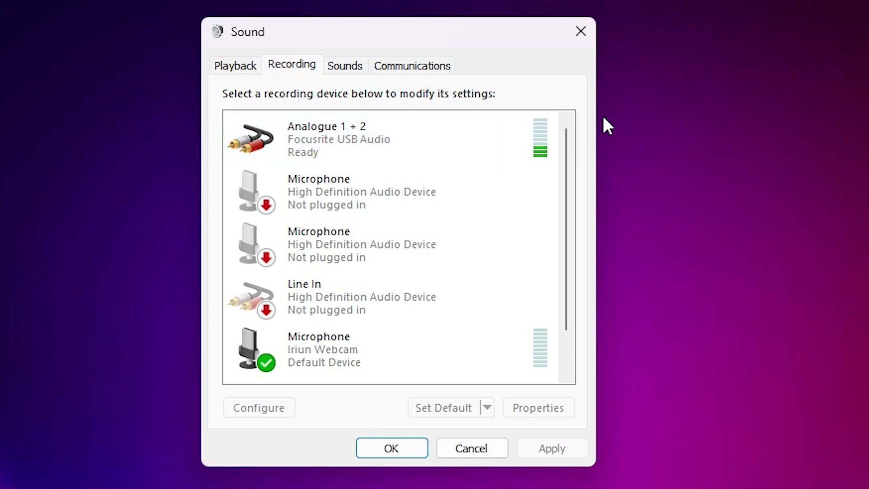
Set Analogue 1 + 2 as the default recording device and open its Properties.
right_click(316, 140)
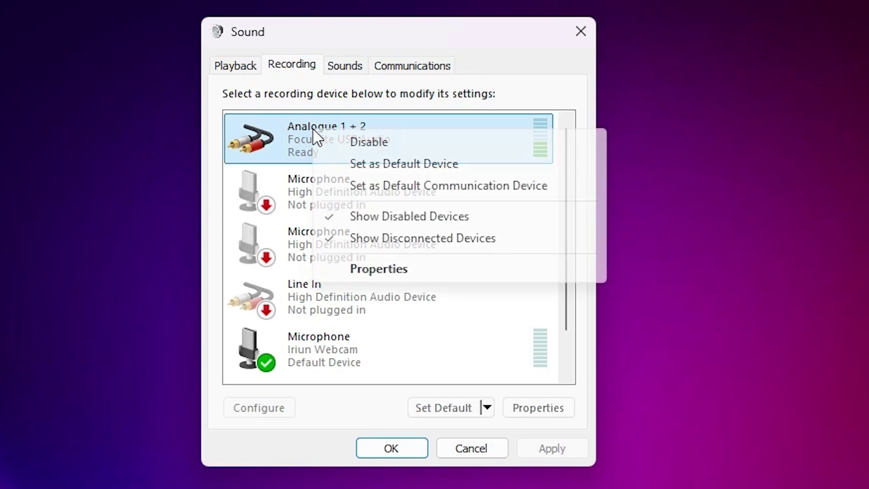
left_click(428, 166)
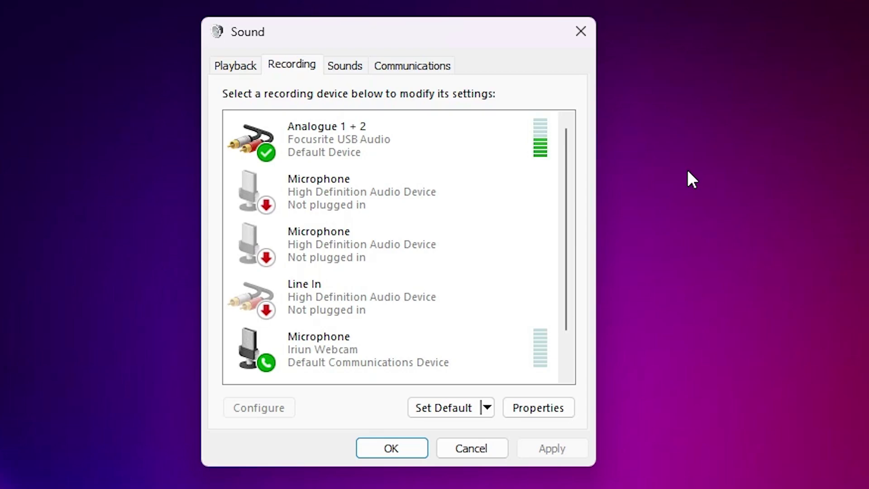
left_click(327, 142)
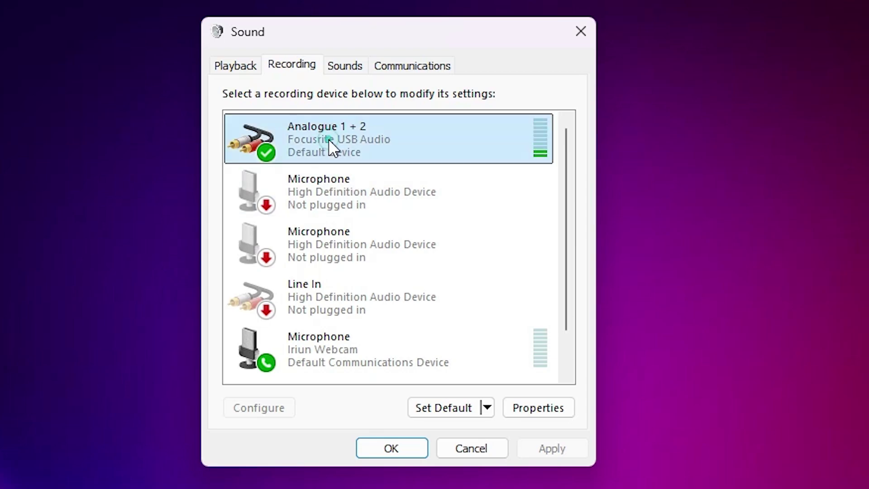
right_click(307, 134)
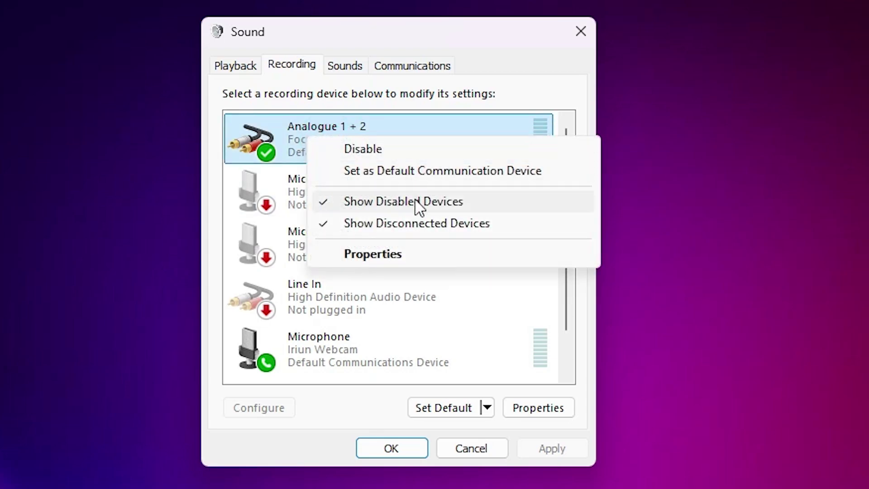
left_click(391, 256)
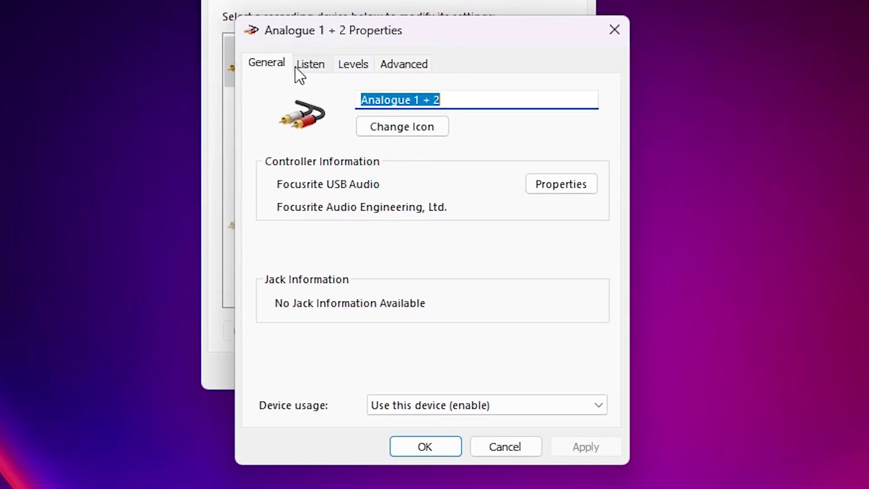
Verify the Analogue 1 + 2 level is 100 and unmuted, then view its Advanced format settings.
left_click(310, 64)
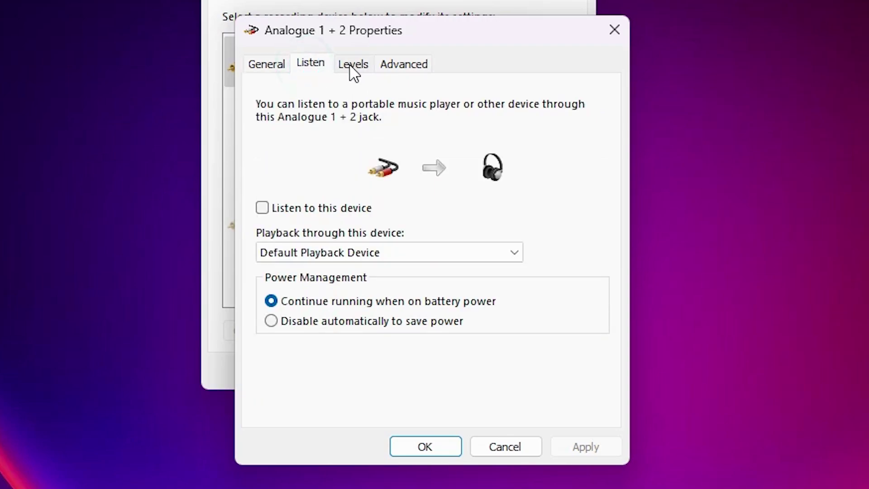
left_click(353, 64)
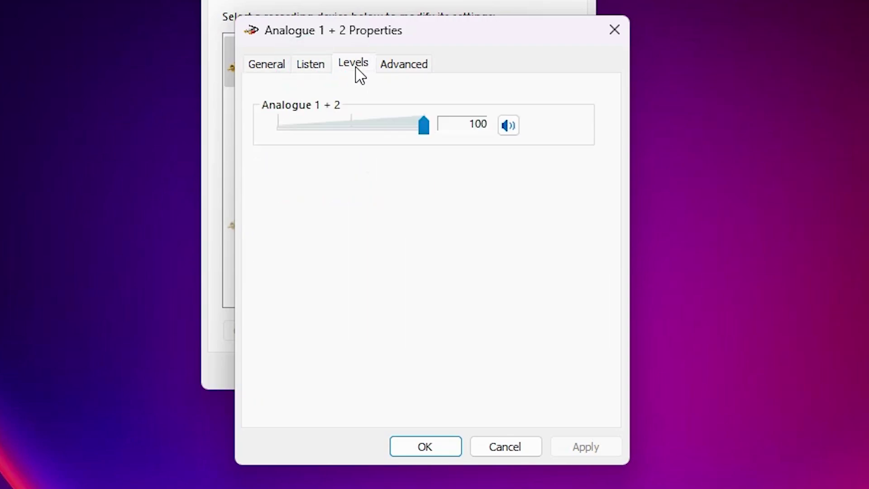
left_click(423, 125)
left_click(509, 127)
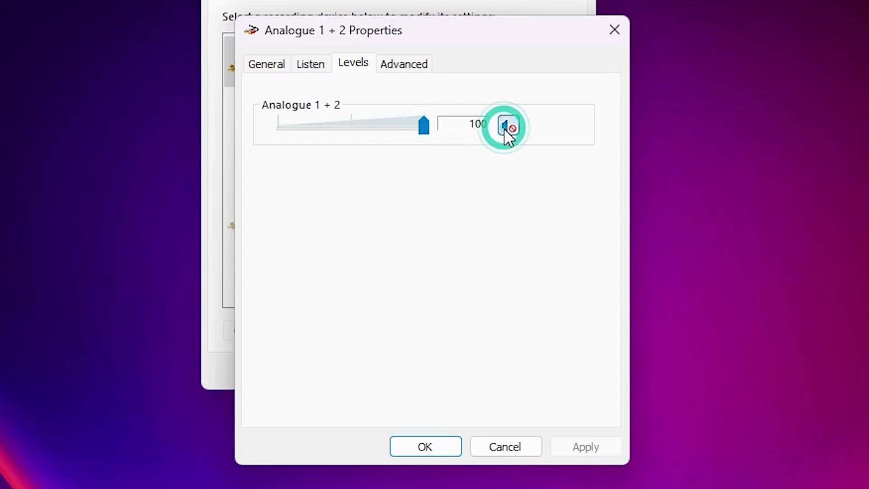
left_click(509, 128)
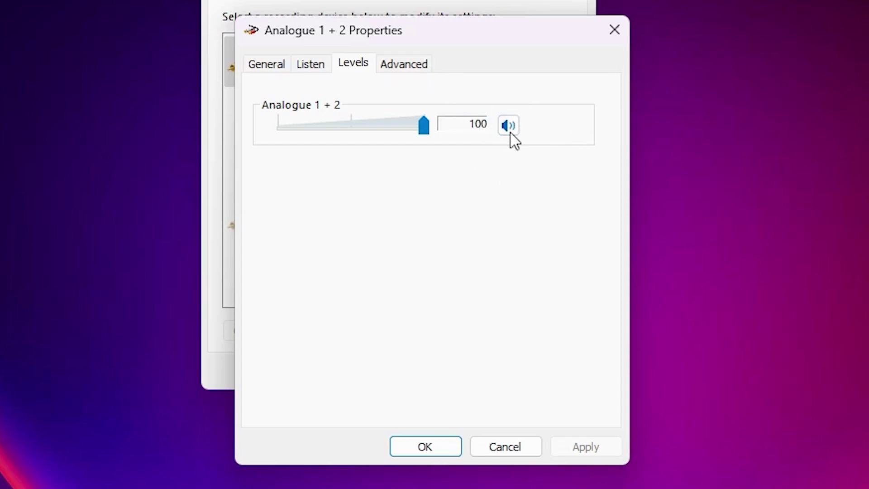
left_click(411, 66)
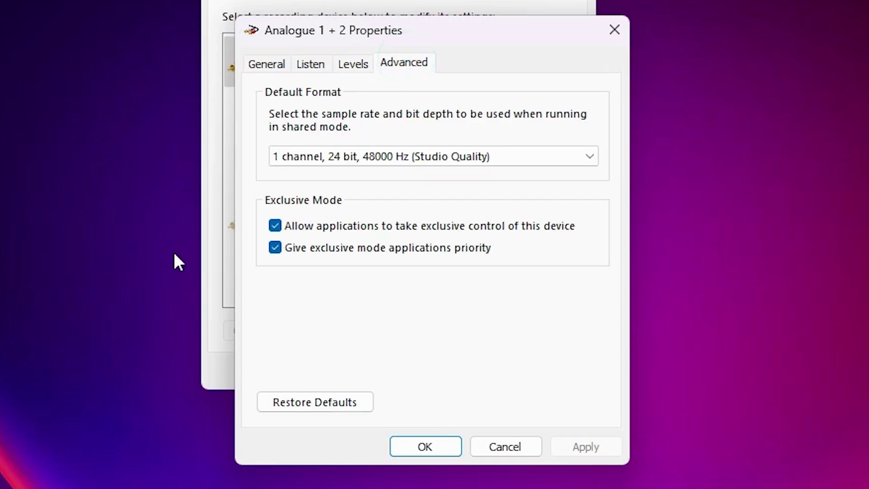
Choose the 1 channel, 24 bit, 48000 Hz default format for Analogue 1 + 2.
left_click(367, 156)
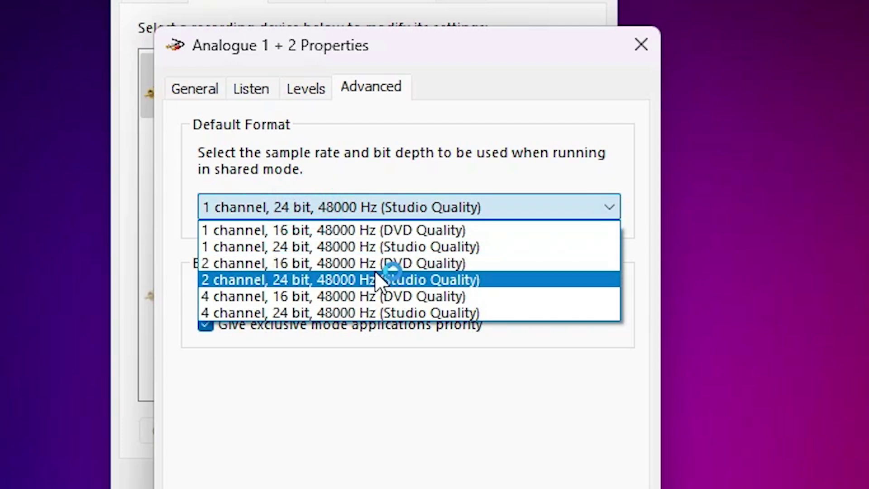
left_click(394, 263)
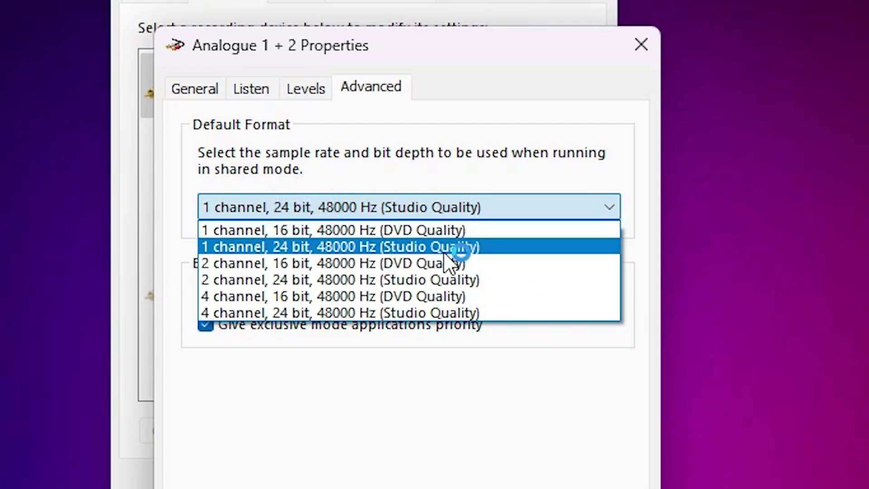
left_click(469, 282)
left_click(431, 211)
left_click(440, 277)
scroll(429, 319, "down", 1)
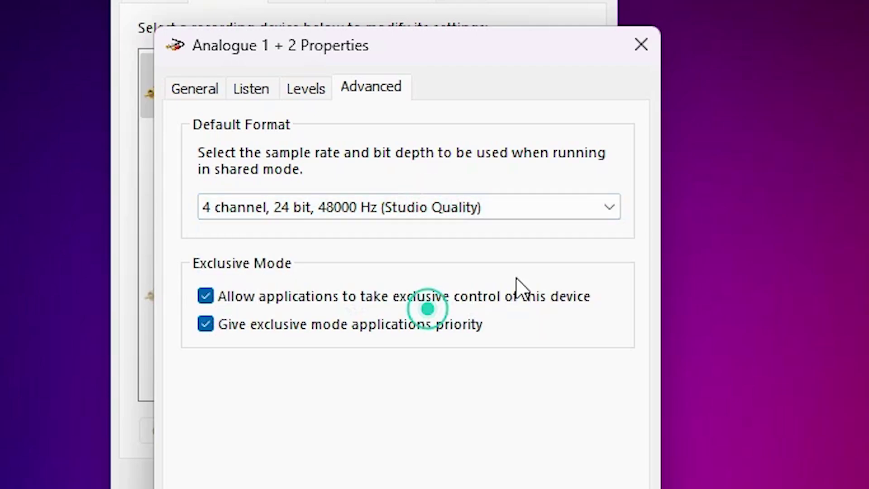
left_click(411, 212)
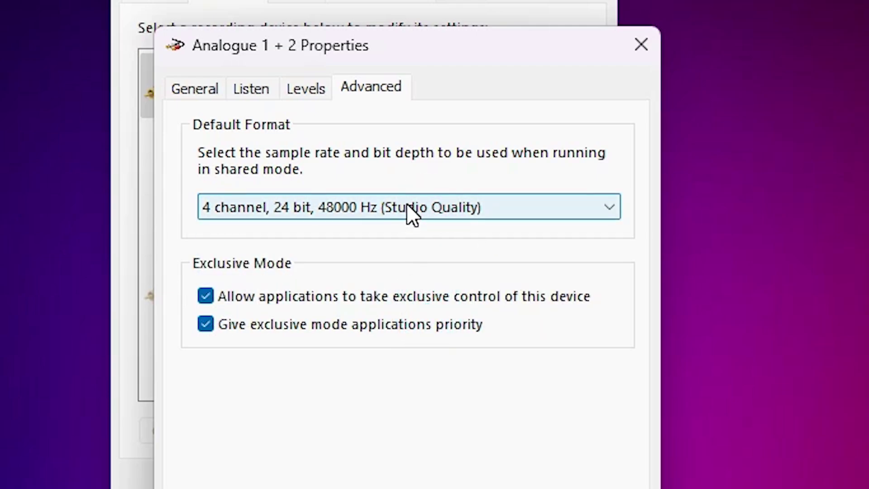
left_click(412, 212)
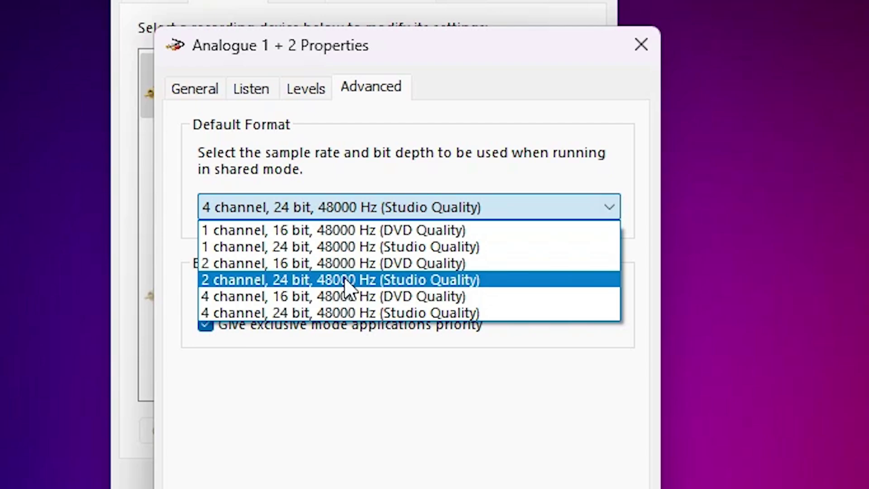
left_click(350, 247)
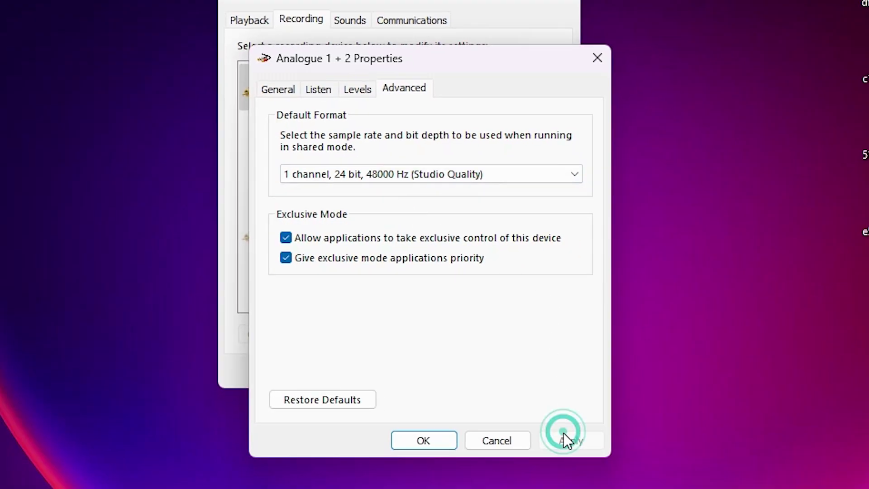
Apply the new format and close the device properties and Sound window.
left_click(563, 440)
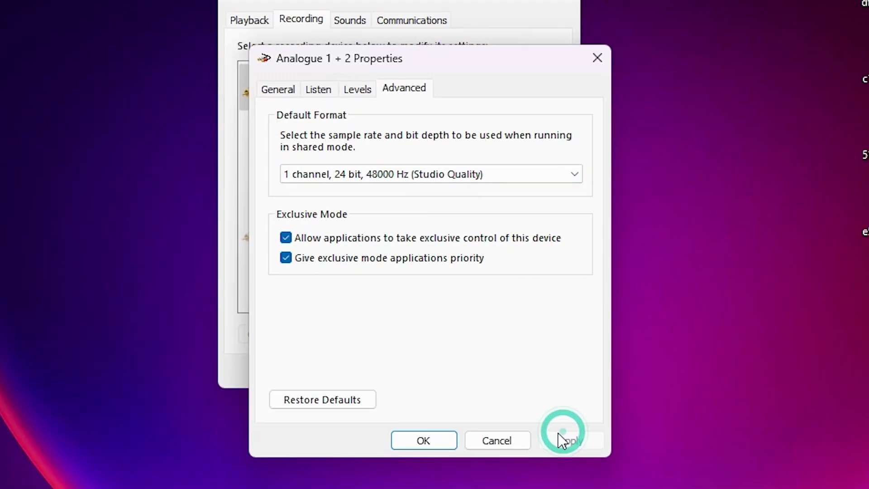
left_click(424, 440)
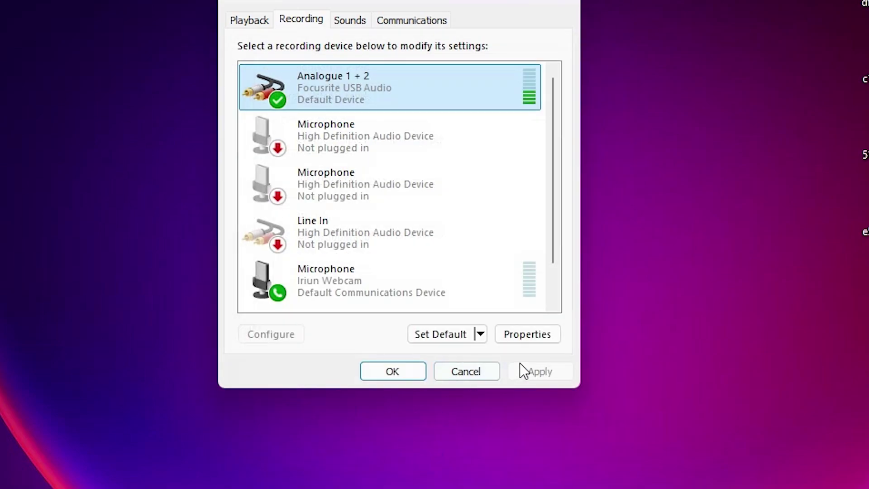
left_click(530, 371)
left_click(391, 372)
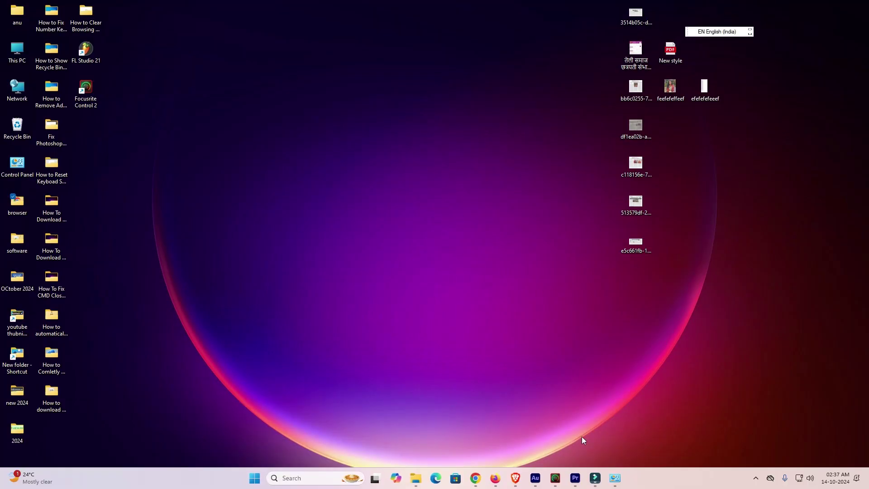
mouse_move(595, 478)
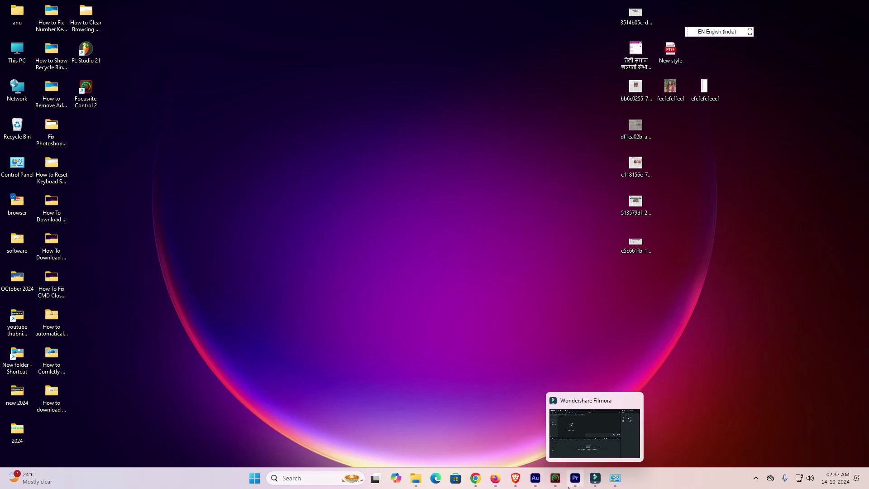
In Audition, enable the right channel, delete the old take, and record a short new one.
left_click(535, 478)
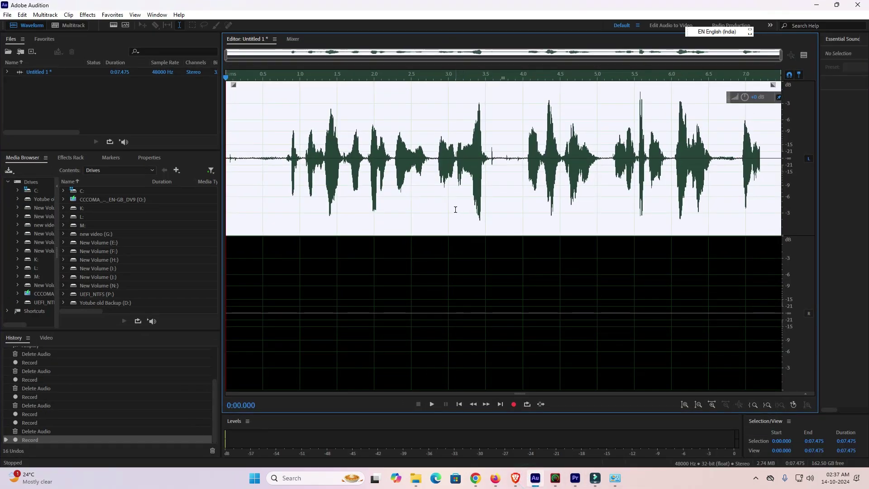
left_click(807, 314)
left_click(523, 172)
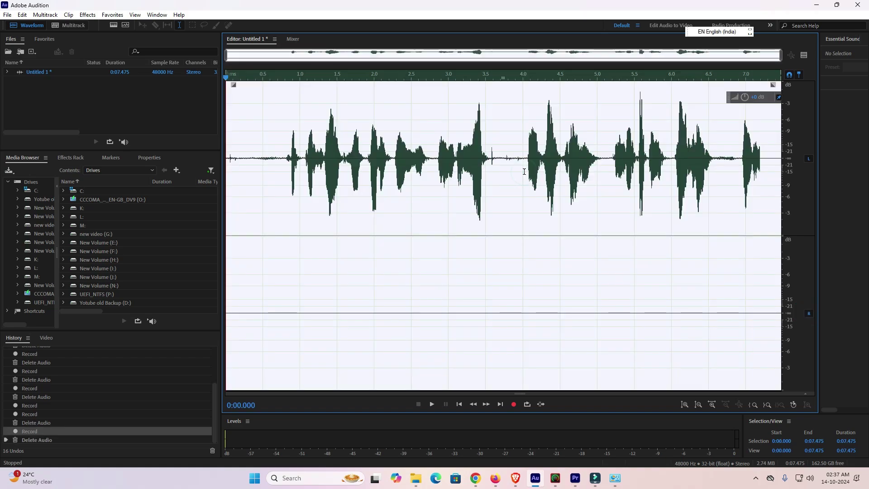
key("Delete")
left_click(514, 404)
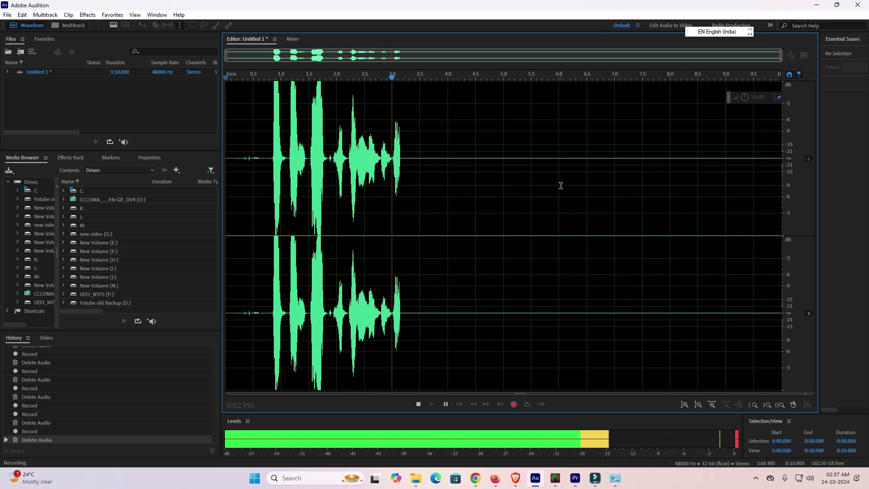
key("space")
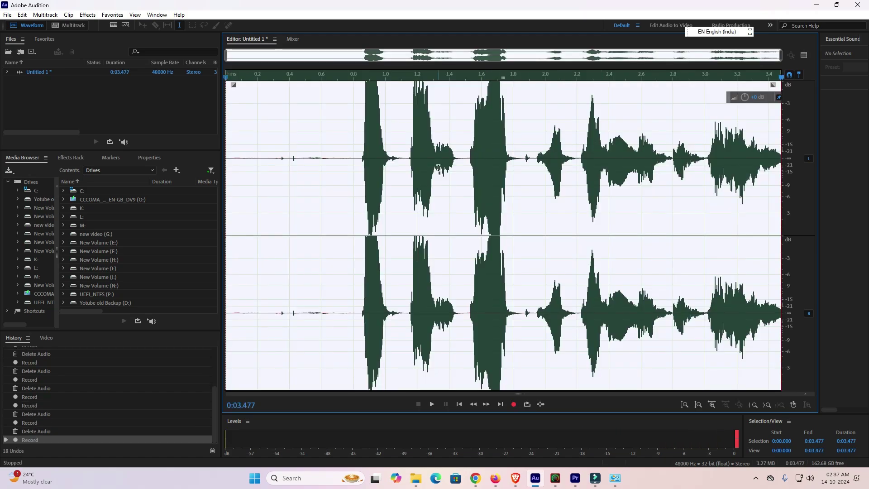